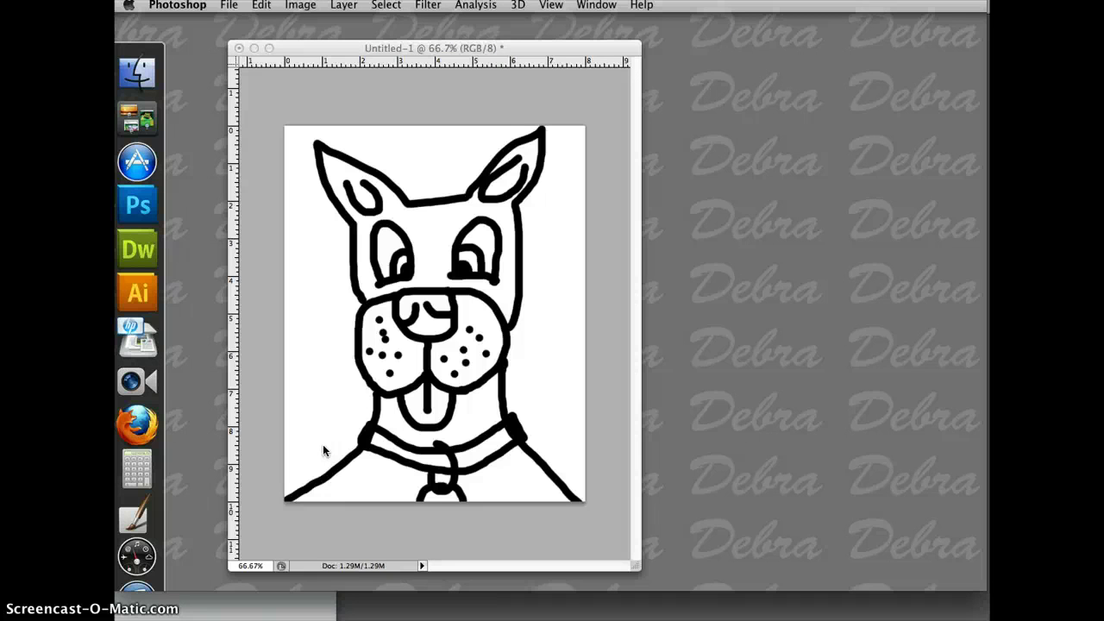
Show the hidden toolbar, options bar, Layers and History panels again.
key(Tab)
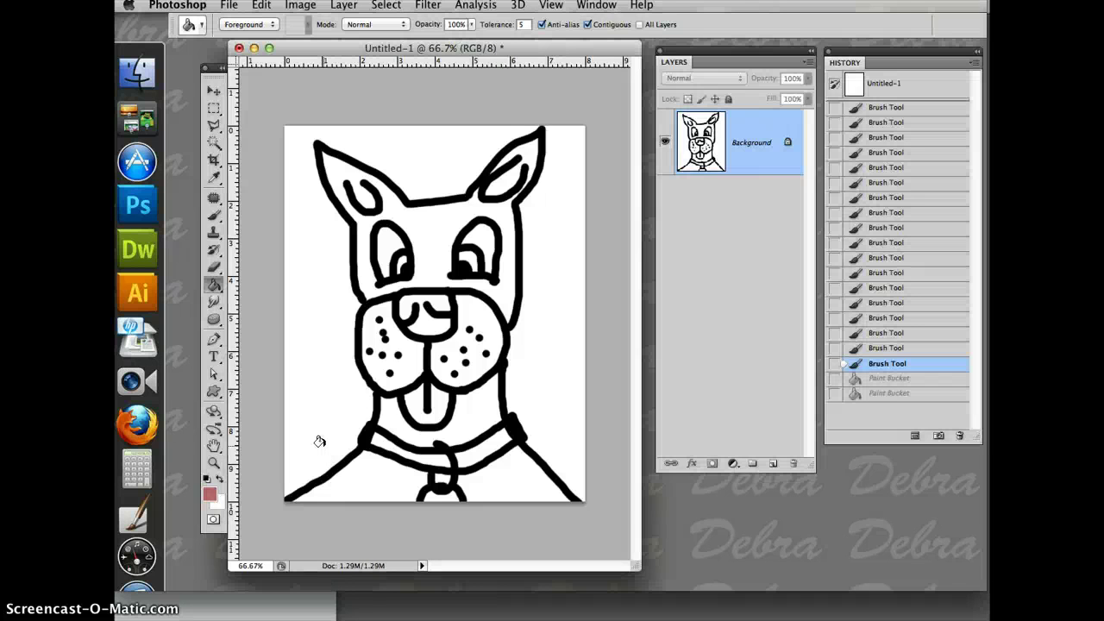
Select the Paint Bucket Tool and fill the background left of the dog with rose.
click(218, 289)
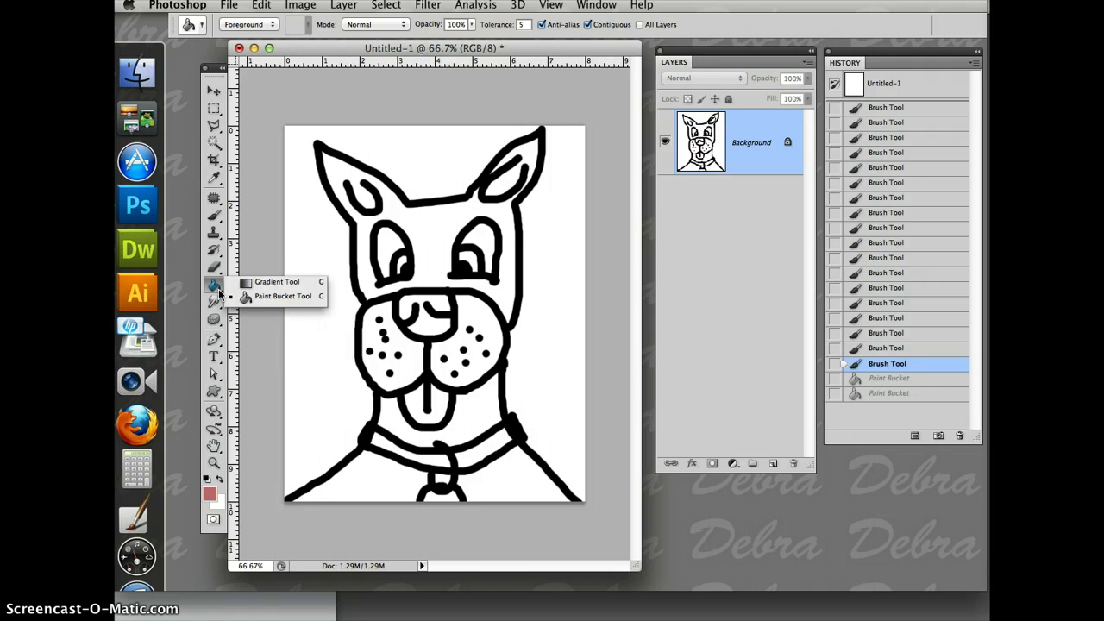
click(200, 34)
click(201, 38)
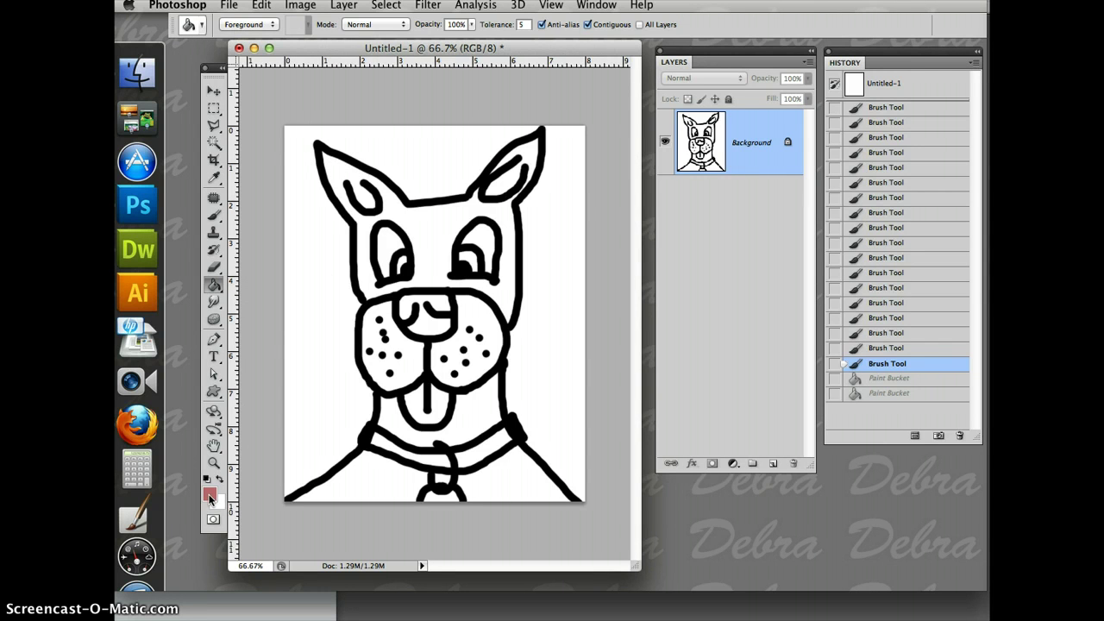
click(310, 360)
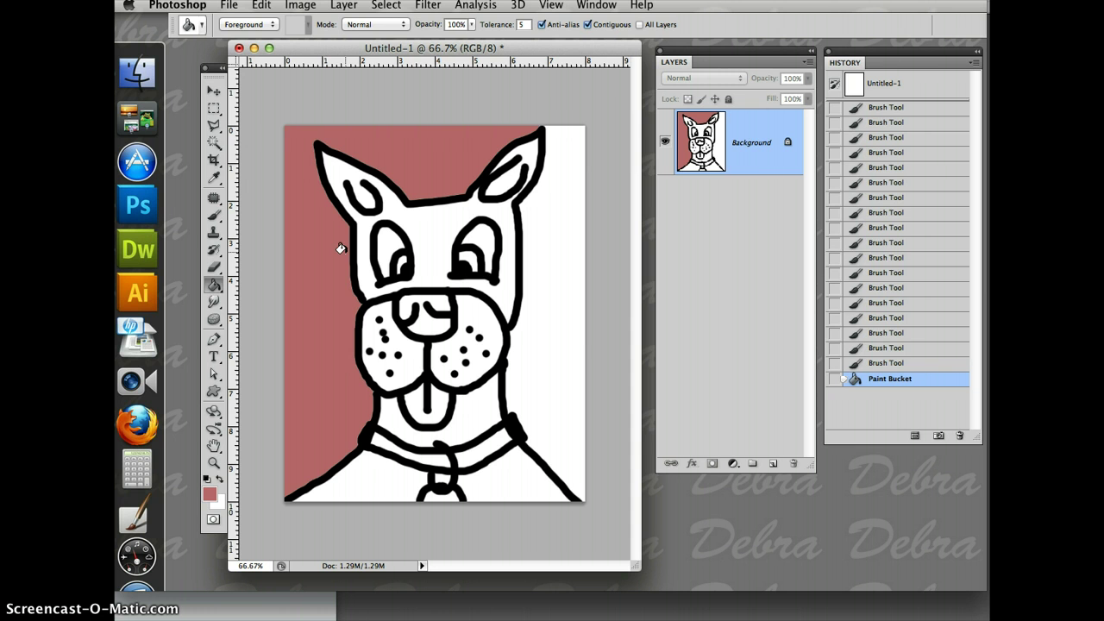
Set the Paint Bucket fill source to Pattern using the brown wood pattern.
click(262, 25)
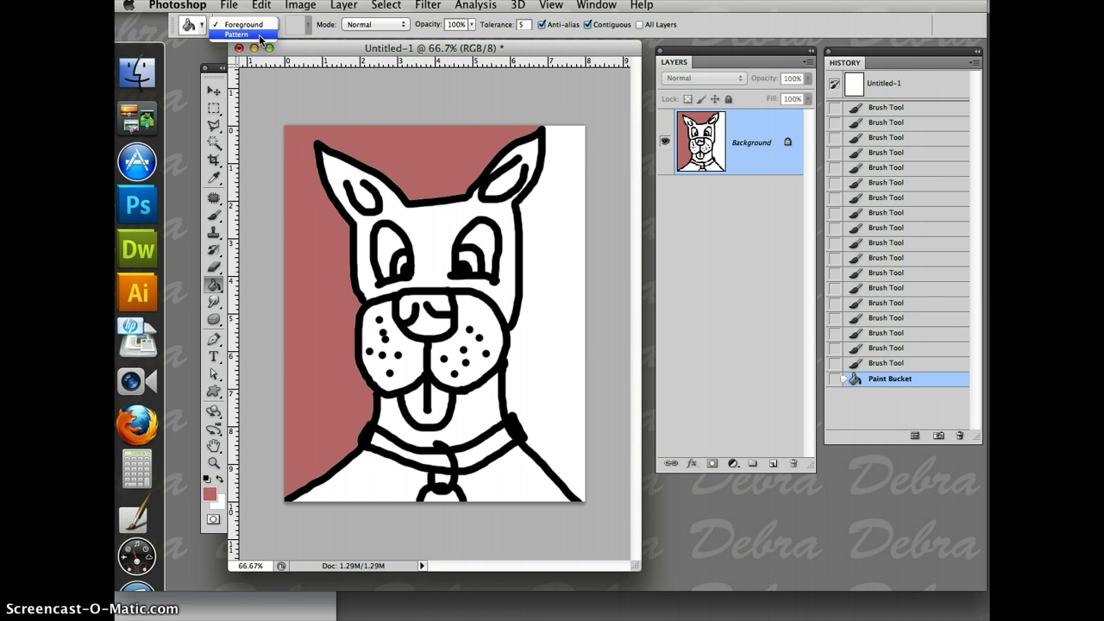
click(259, 34)
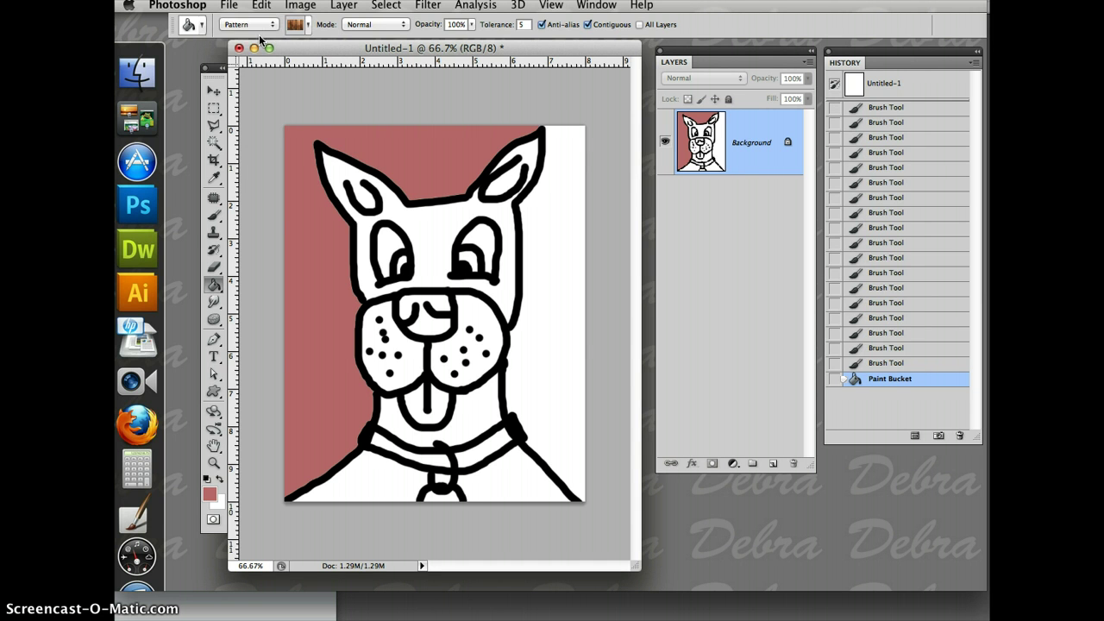
click(308, 25)
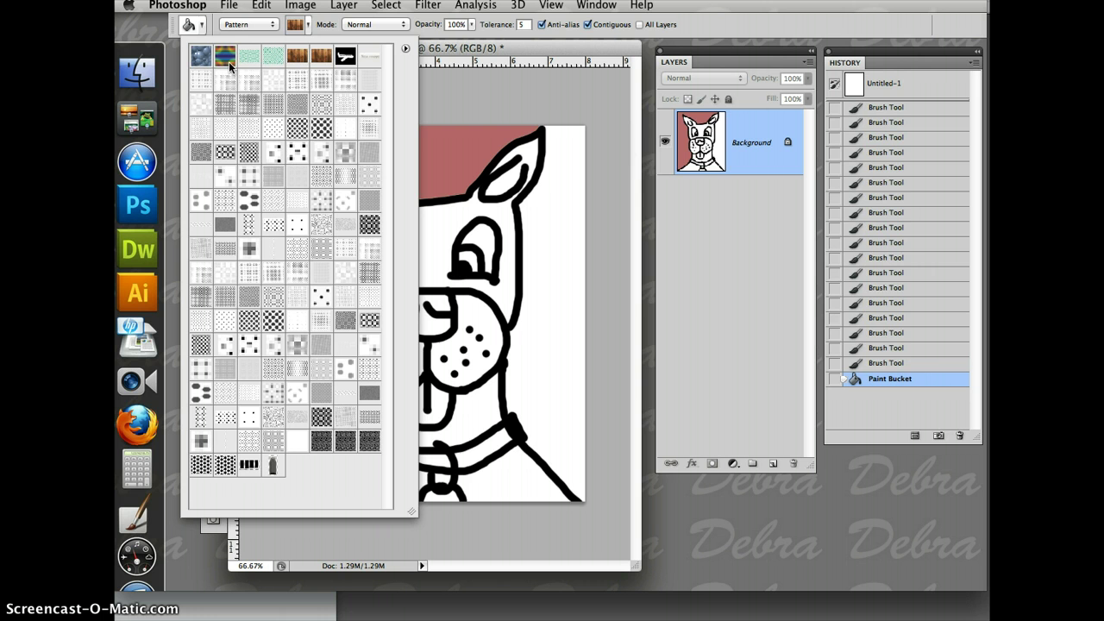
double_click(323, 56)
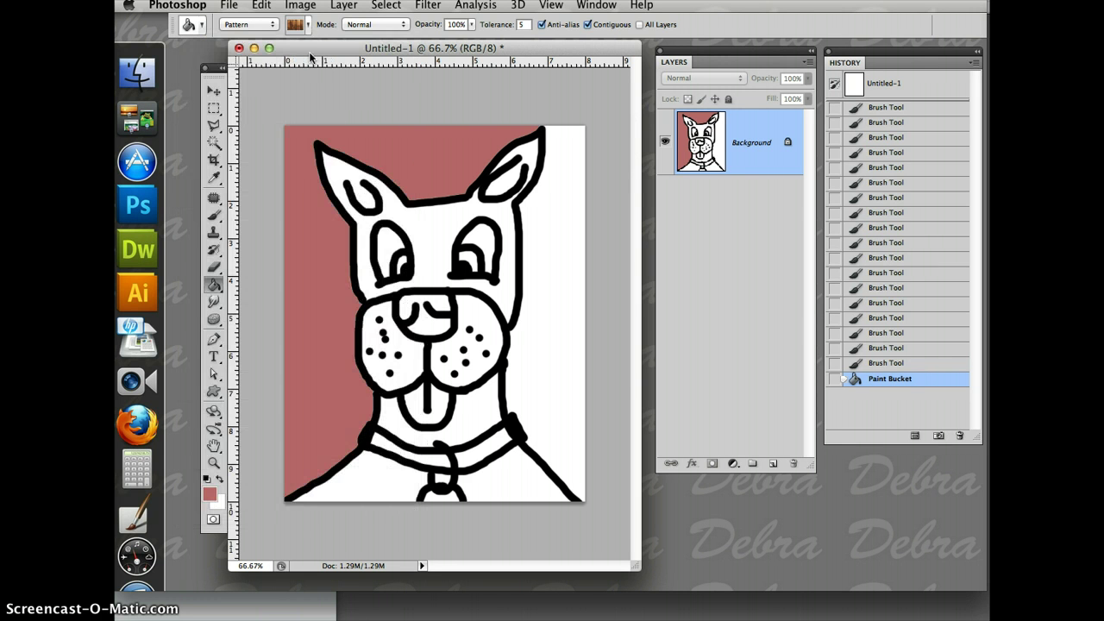
Trial-fill both background areas with wood, then revert to the rose fill in History.
click(299, 221)
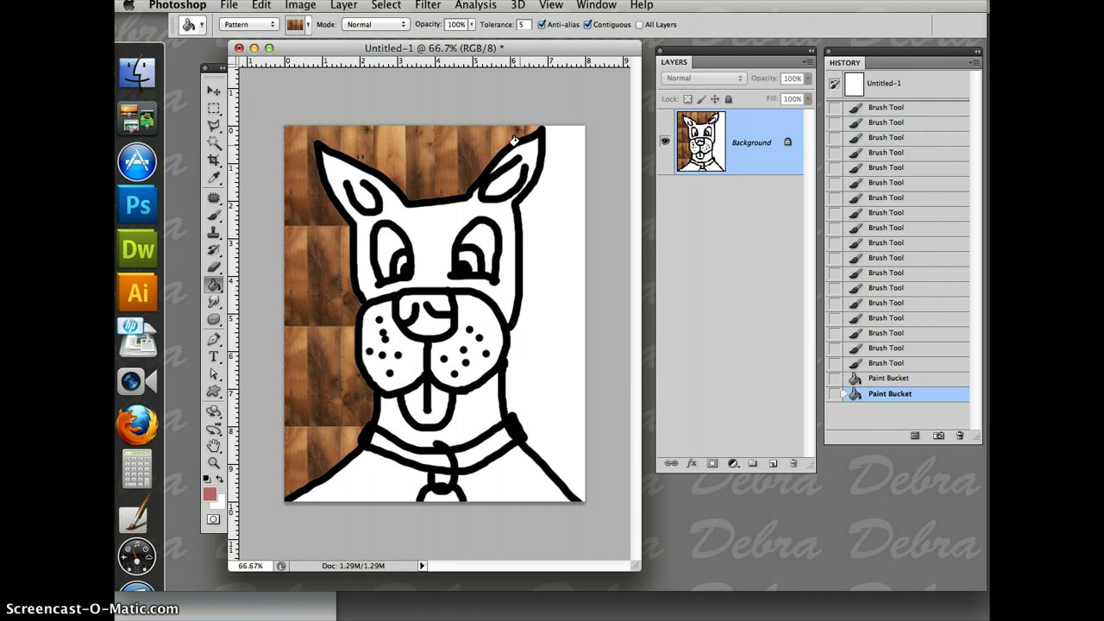
click(552, 213)
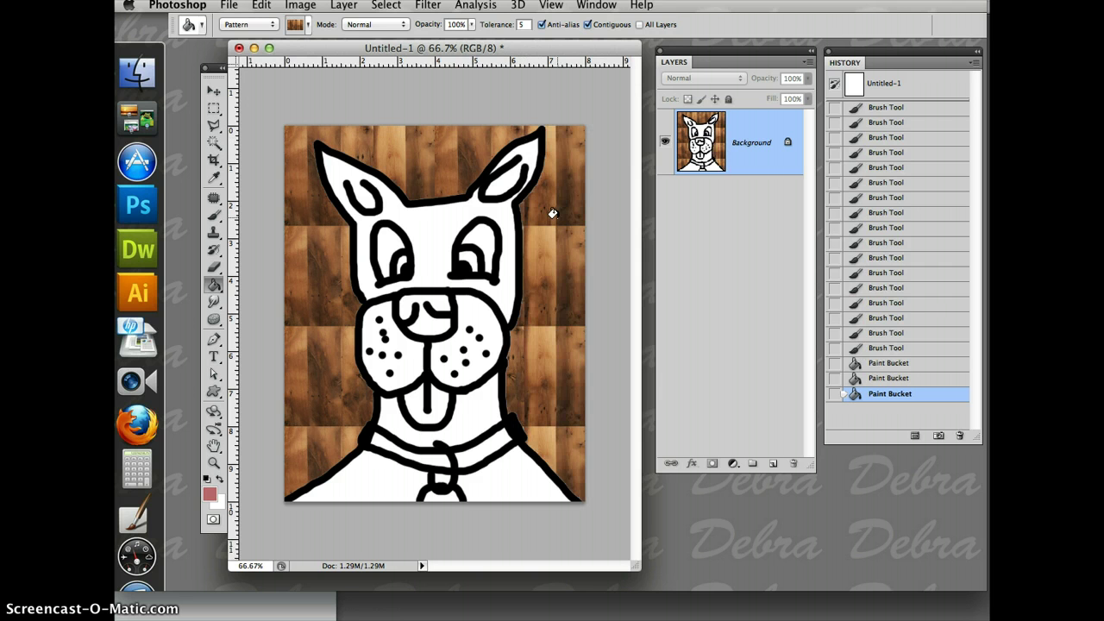
click(916, 363)
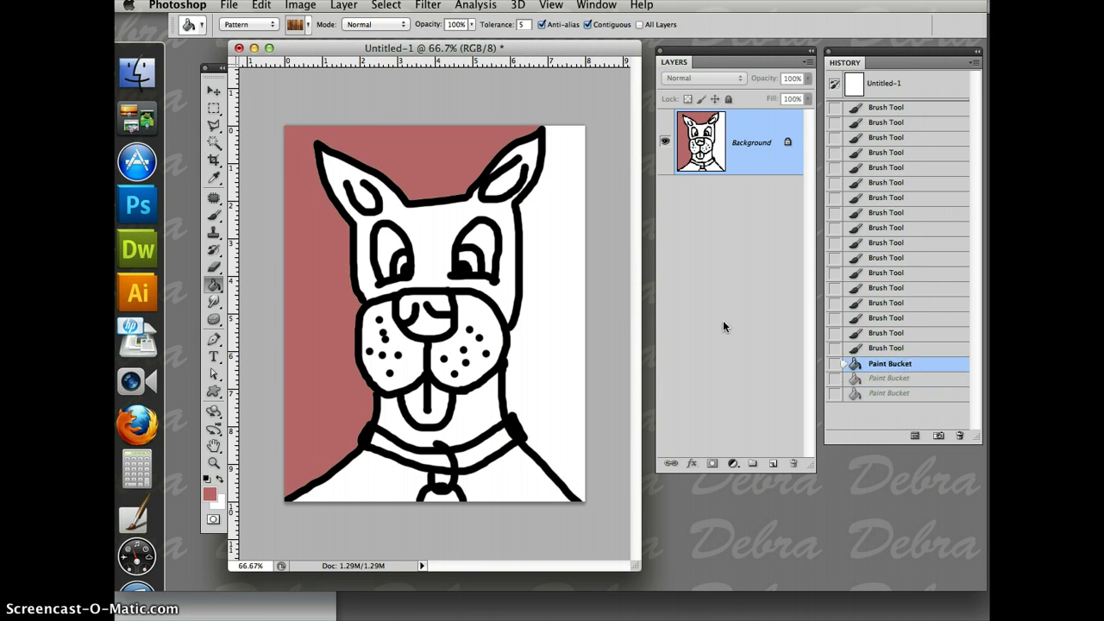
Revert to the unfilled drawing, restore Foreground fill source, and test-fill the head rose.
click(890, 347)
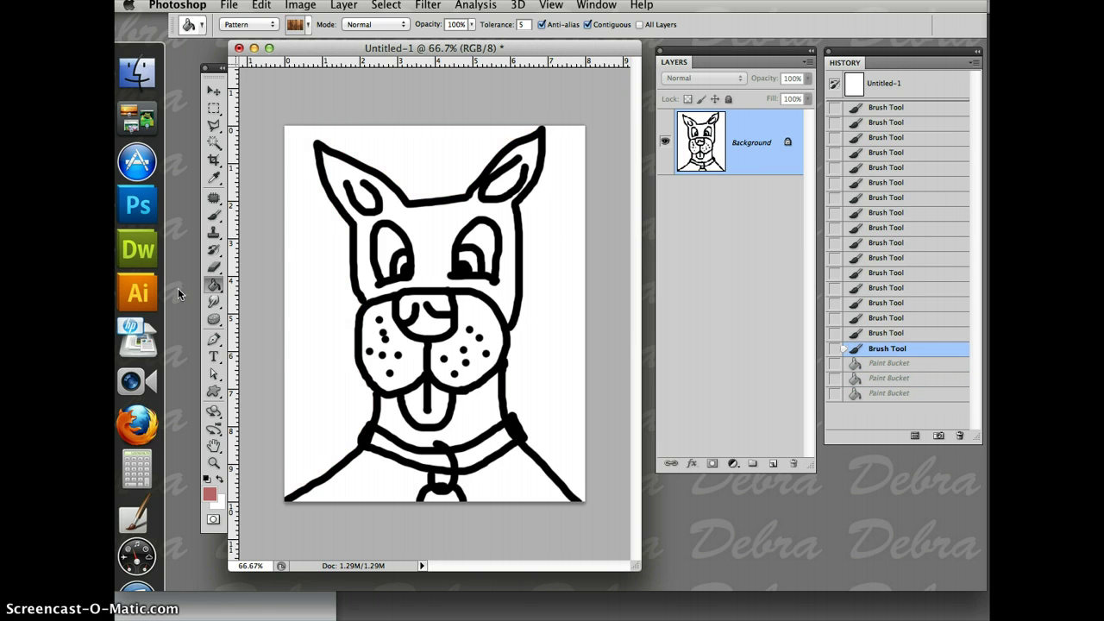
click(266, 25)
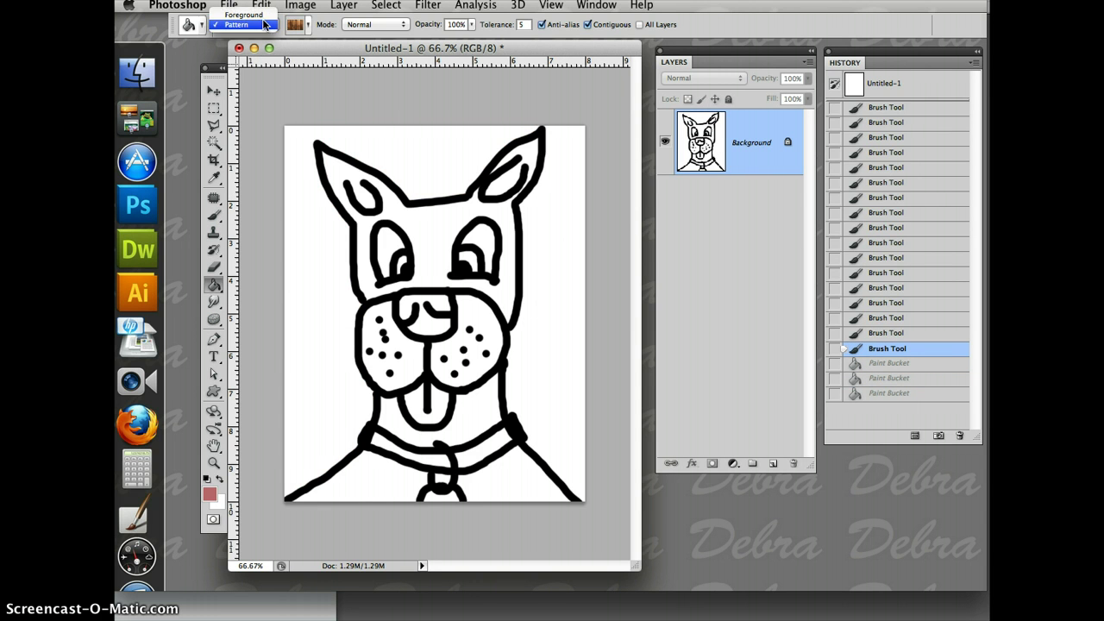
click(244, 15)
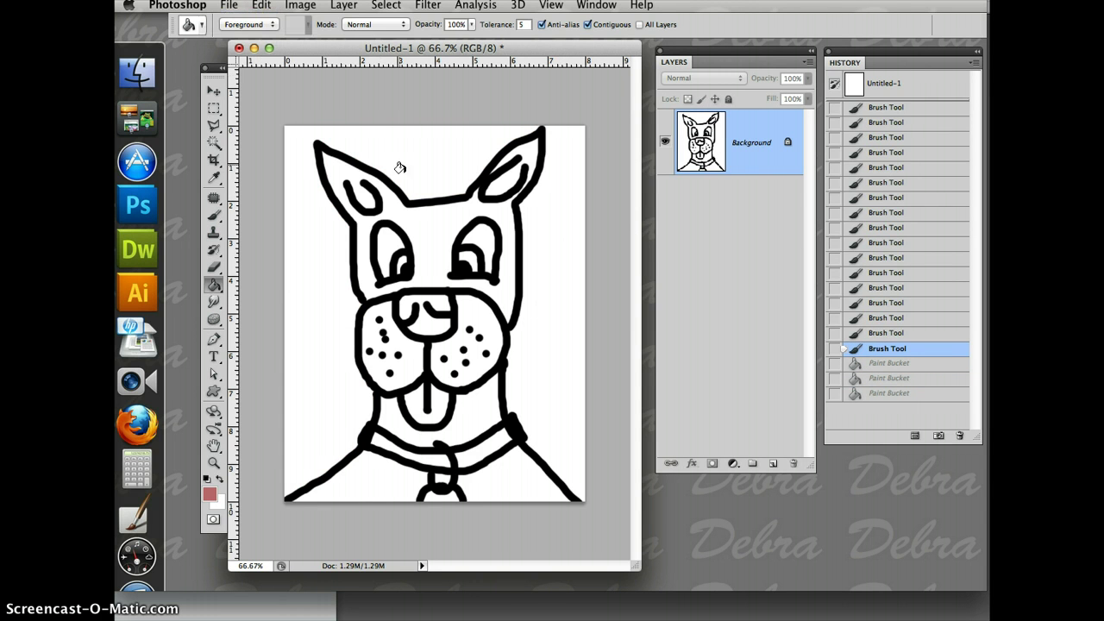
click(433, 225)
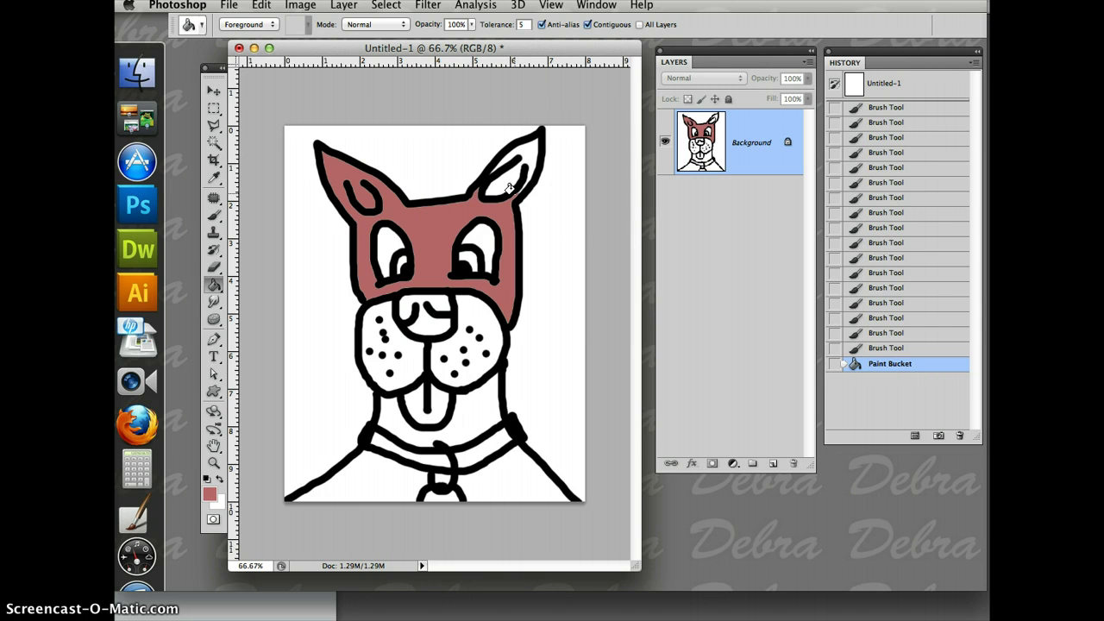
Set the Paint Bucket fill Tolerance to 30.
double_click(524, 24)
text(5)
key(BackSpace)
text(30)
Fill the head and ears rose, then the muzzle's right half dark red #6d2b2b.
click(916, 350)
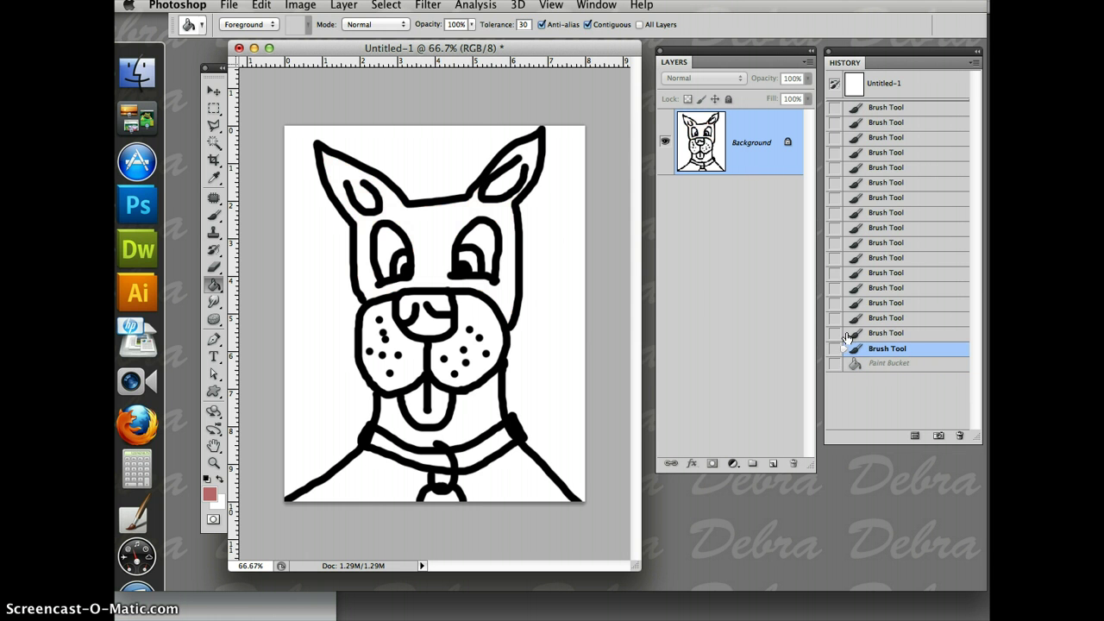
click(422, 221)
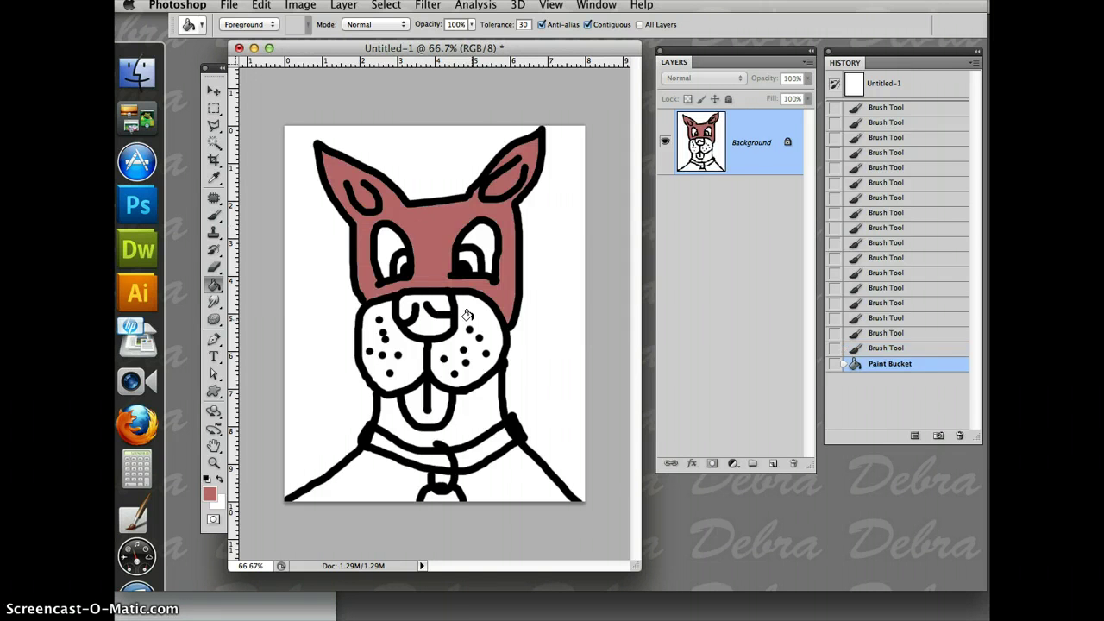
click(208, 497)
click(412, 426)
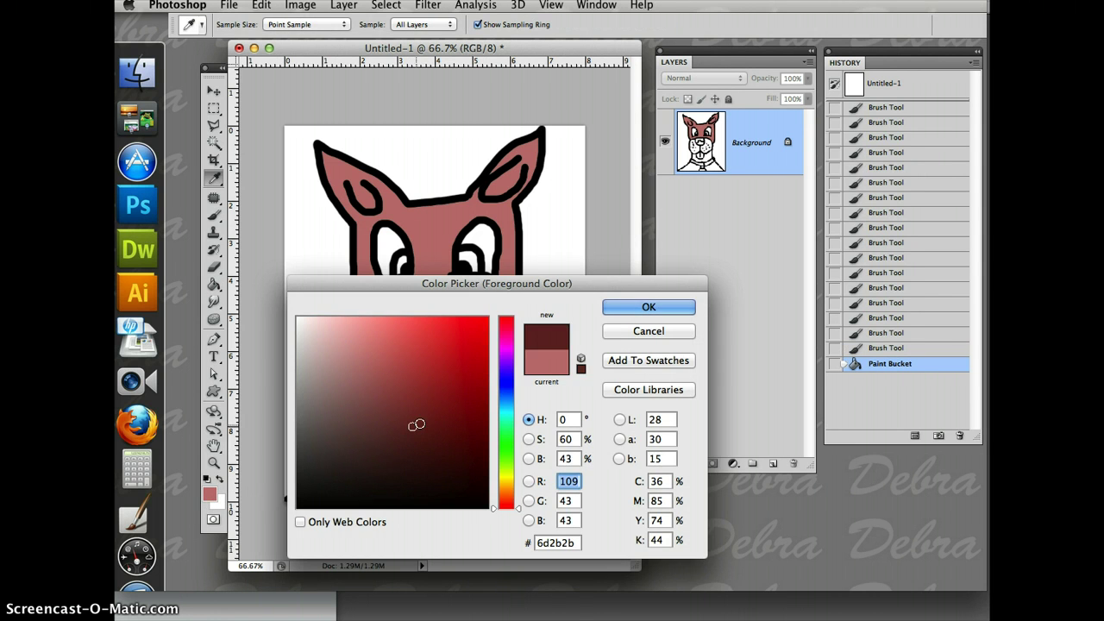
click(626, 306)
click(465, 324)
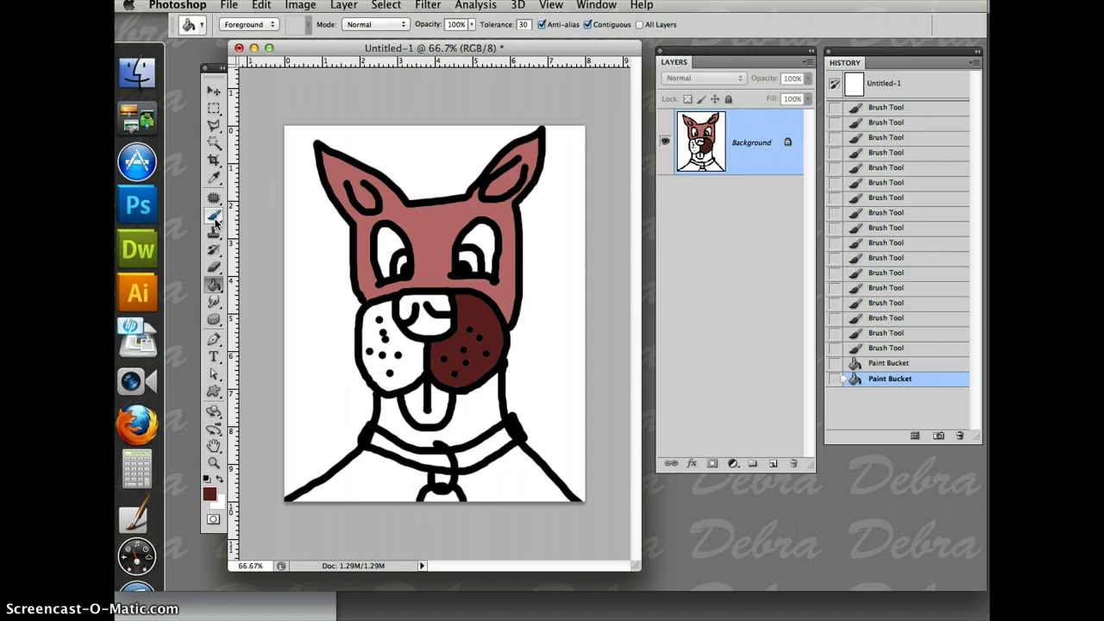
Reset colours to black and white and brush a black stroke closing the right ear gap.
click(215, 217)
click(206, 478)
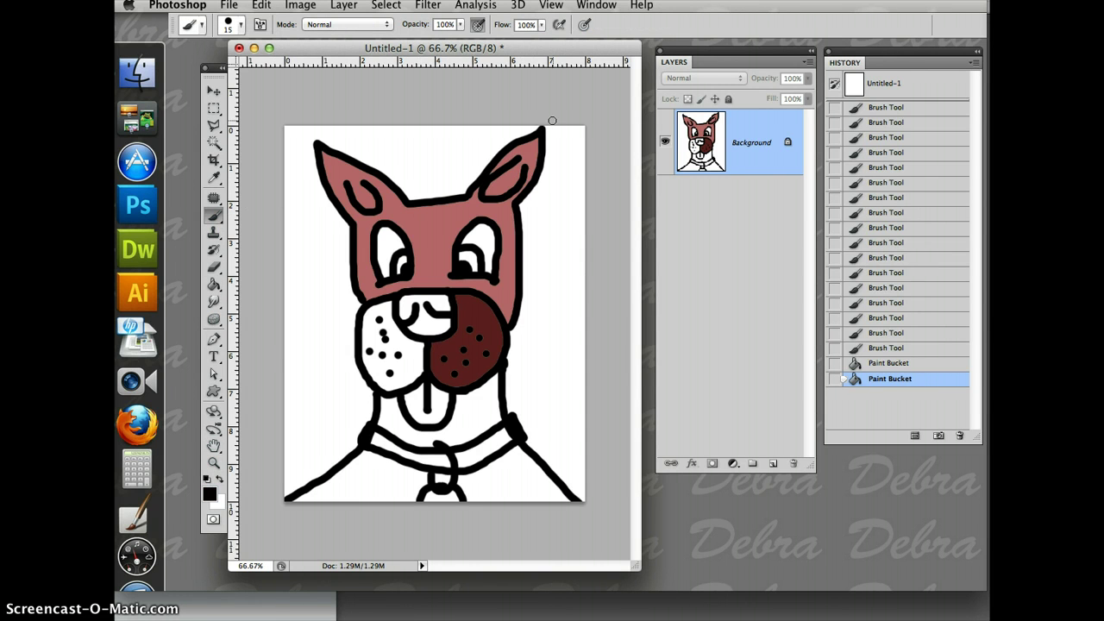
drag(516, 164, 524, 171)
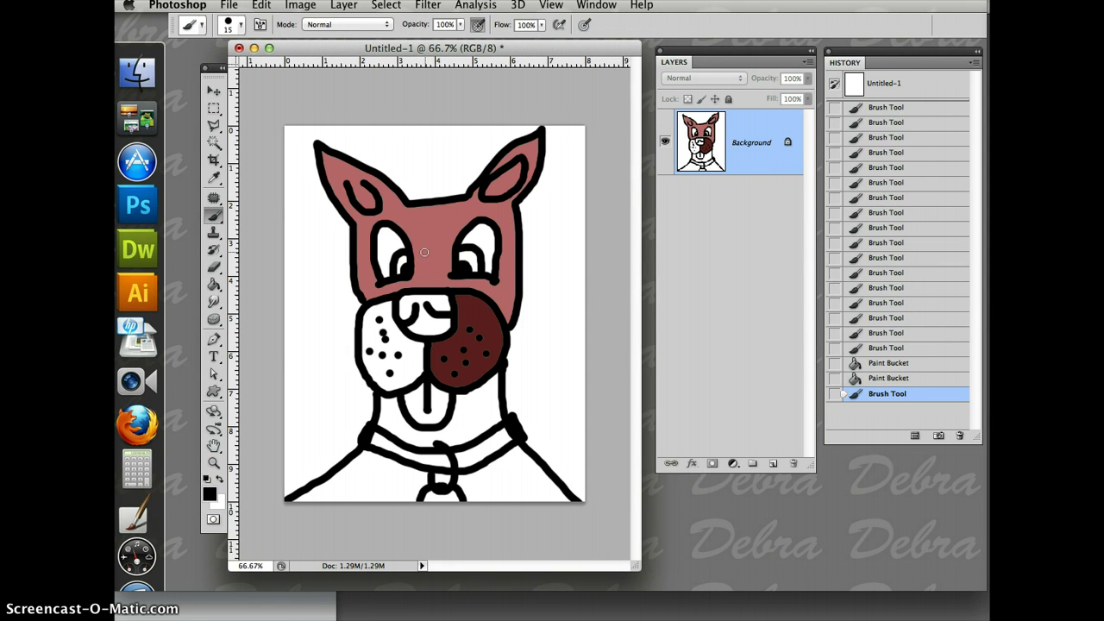
Fill the inner right ear white with the Paint Bucket.
click(215, 286)
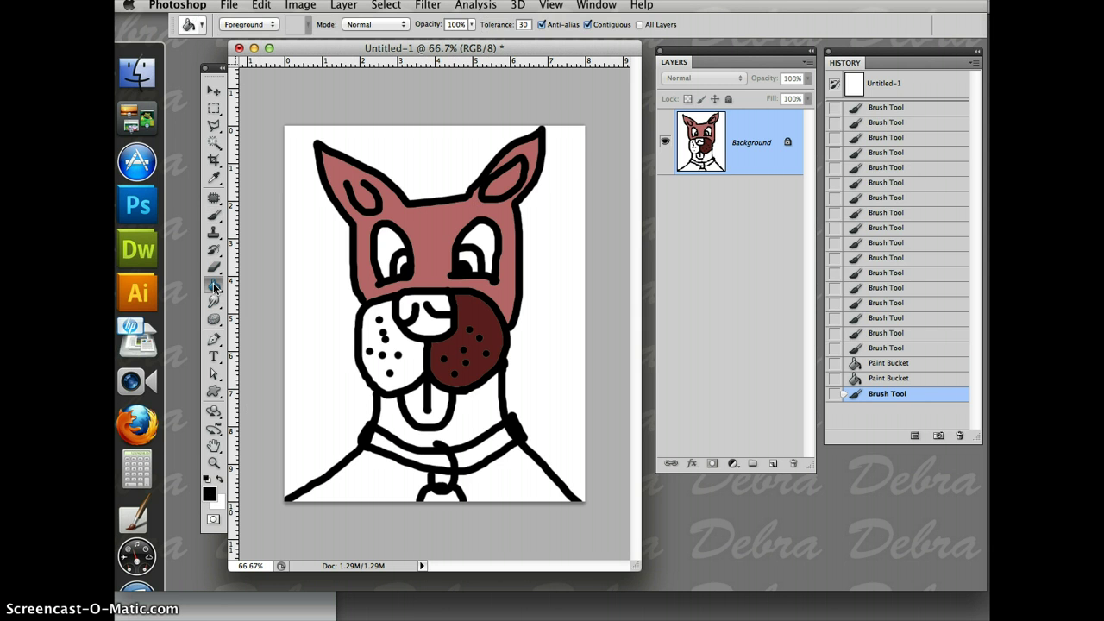
click(497, 181)
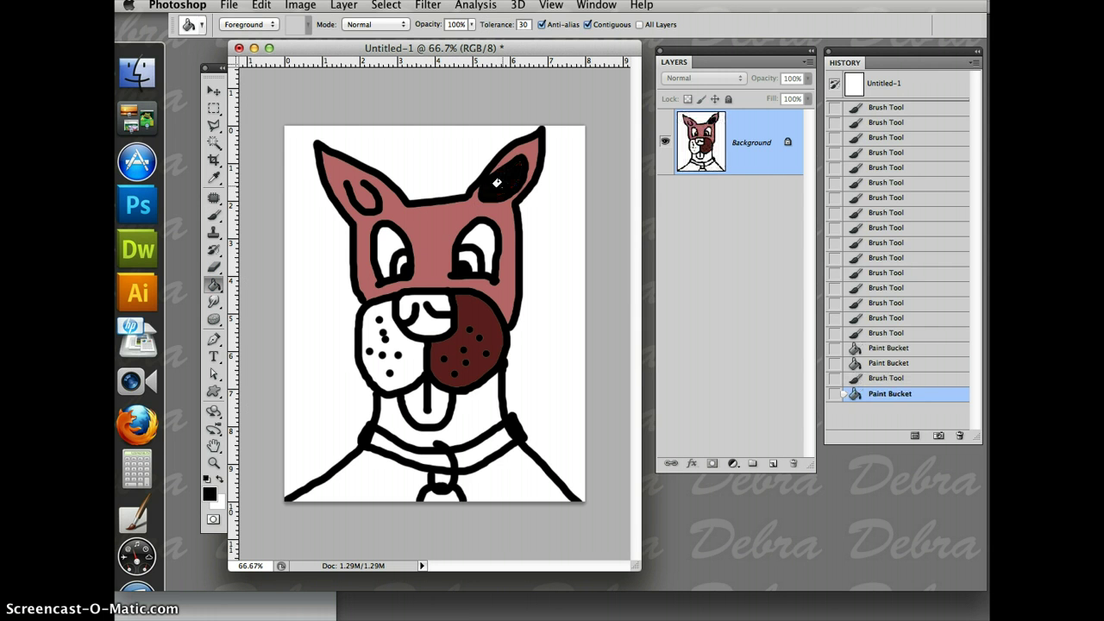
key(super+z)
click(219, 480)
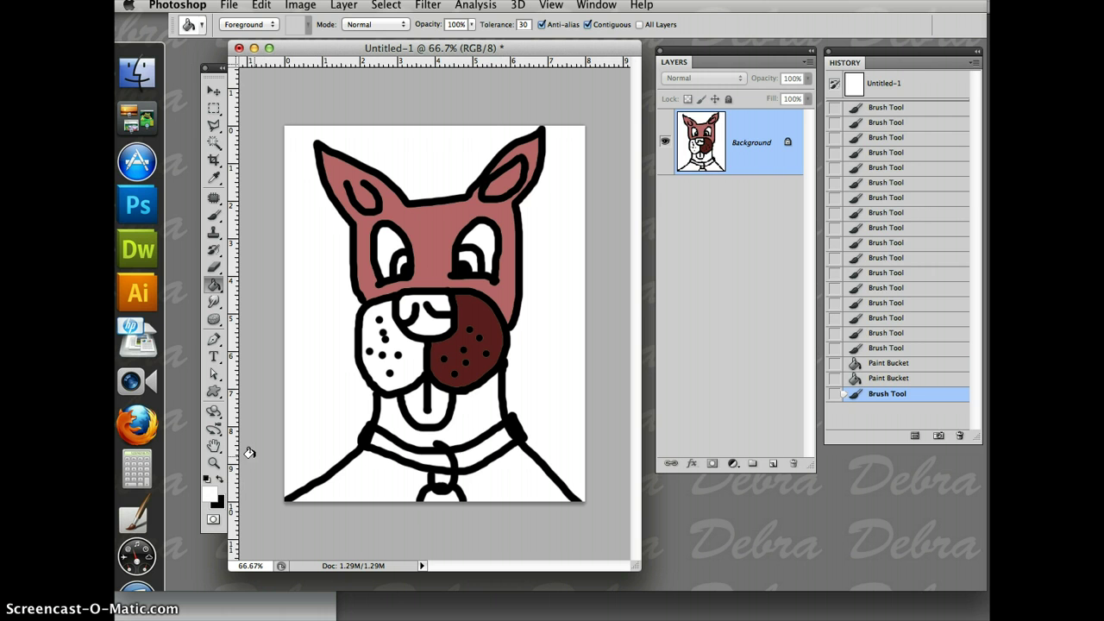
click(496, 183)
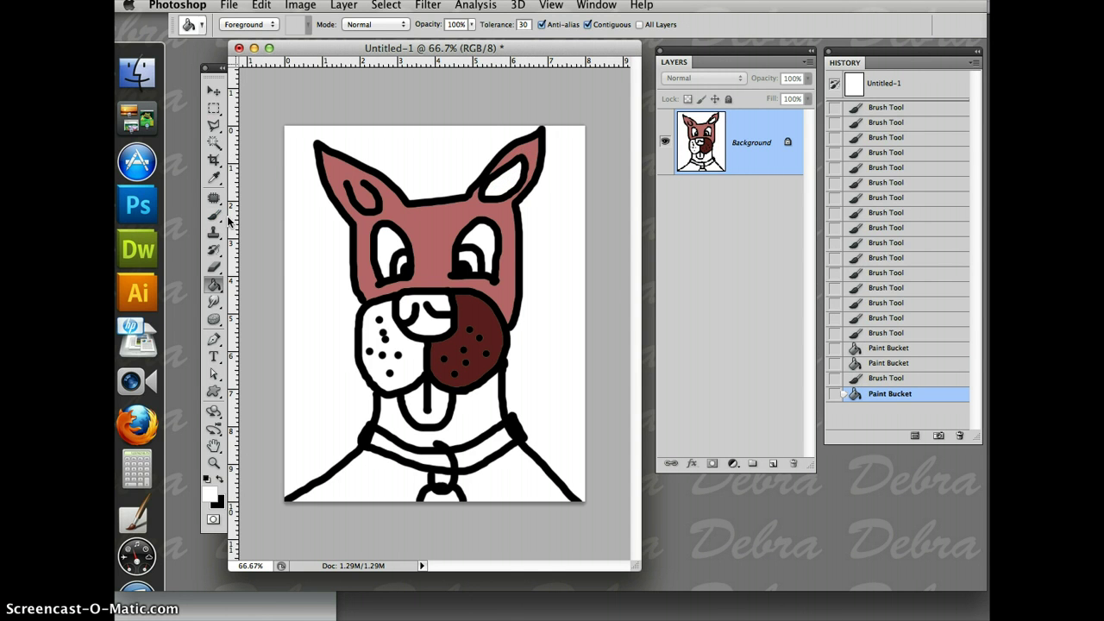
Set the Paint Bucket fill opacity to 52%, keeping Normal mode.
click(380, 28)
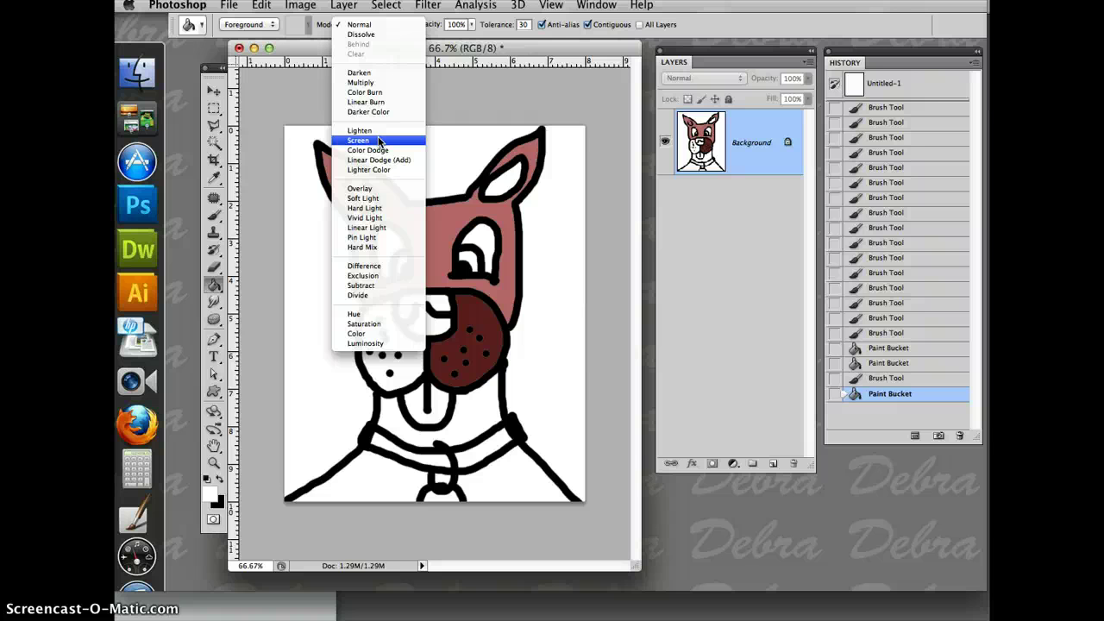
click(429, 106)
drag(471, 24, 439, 46)
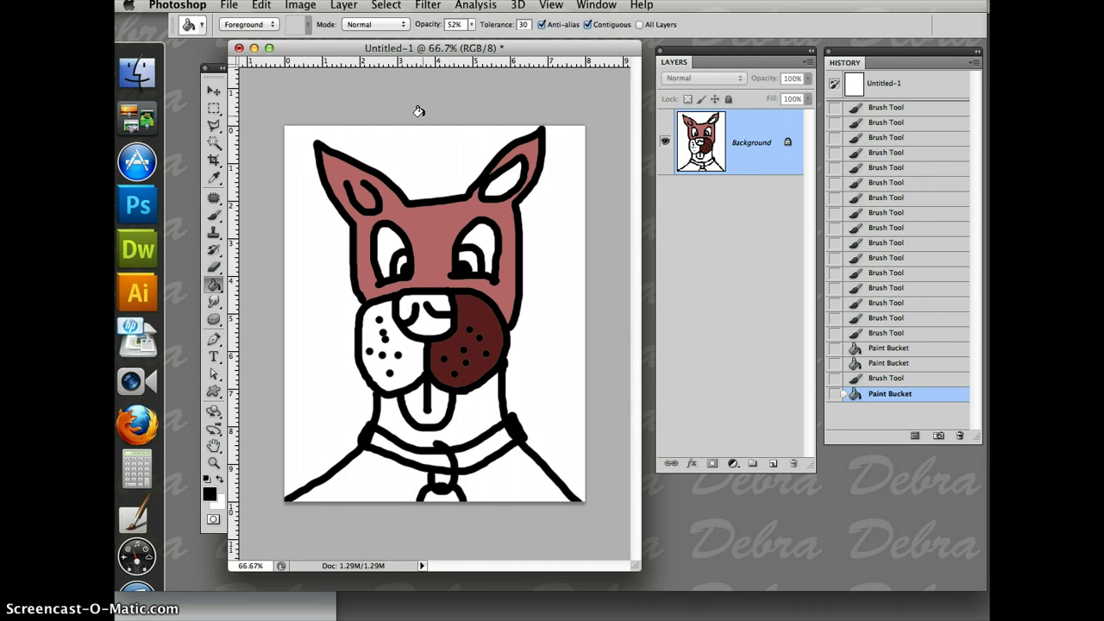
Fill the left background gray at 52% opacity and the right background black at 100%.
click(406, 156)
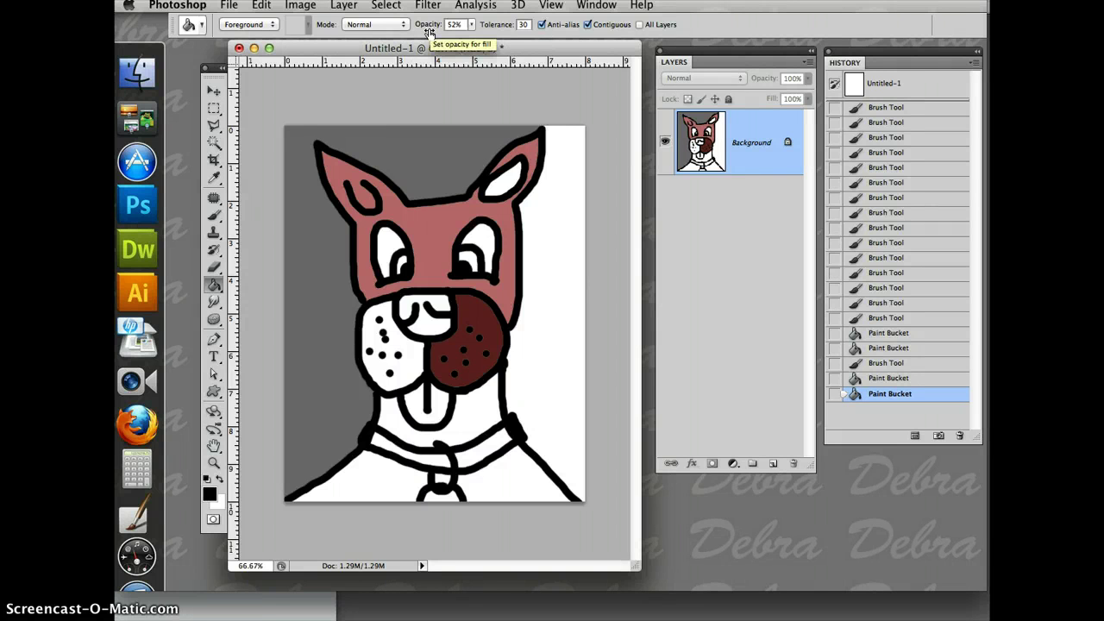
drag(429, 32, 510, 50)
click(552, 257)
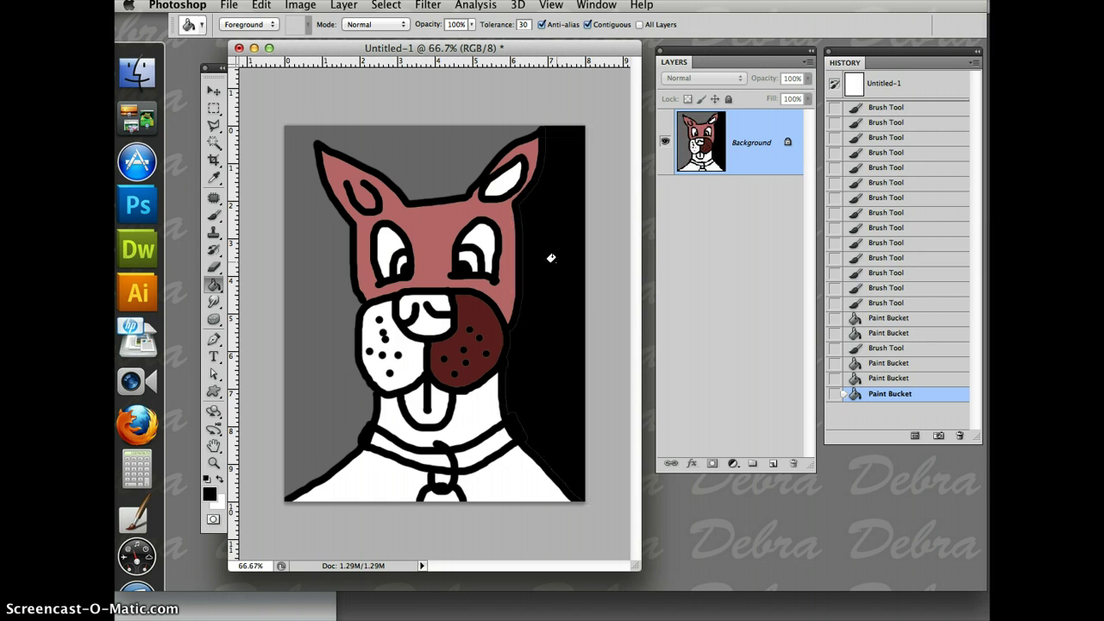